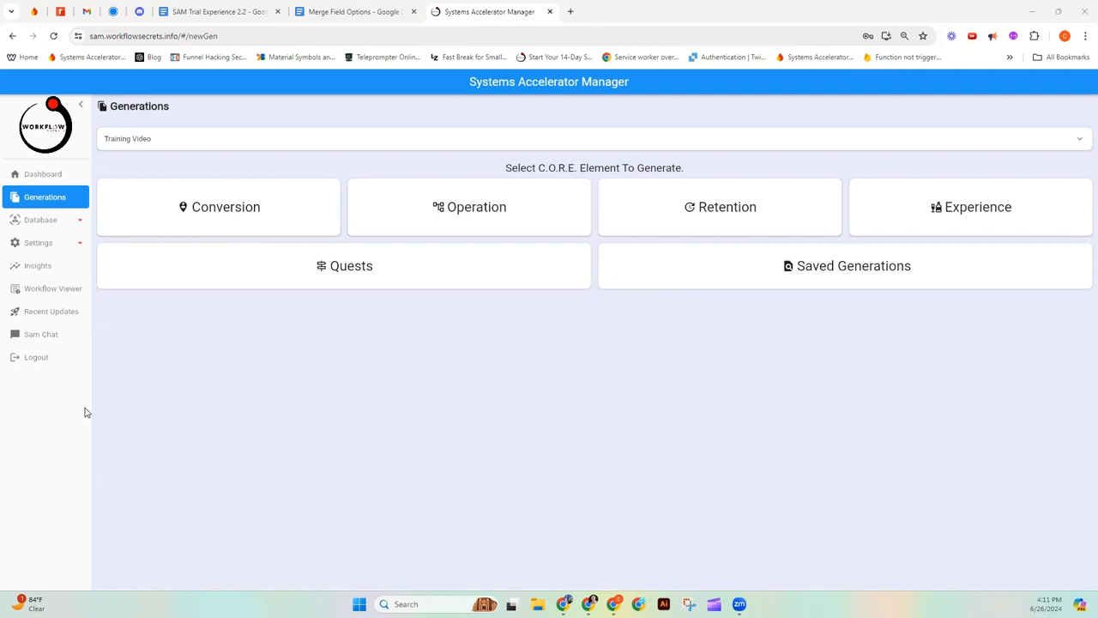
Step: Set up a new Conversion generation with Lead Magnet as the resource and Guide as the resource type
click(210, 207)
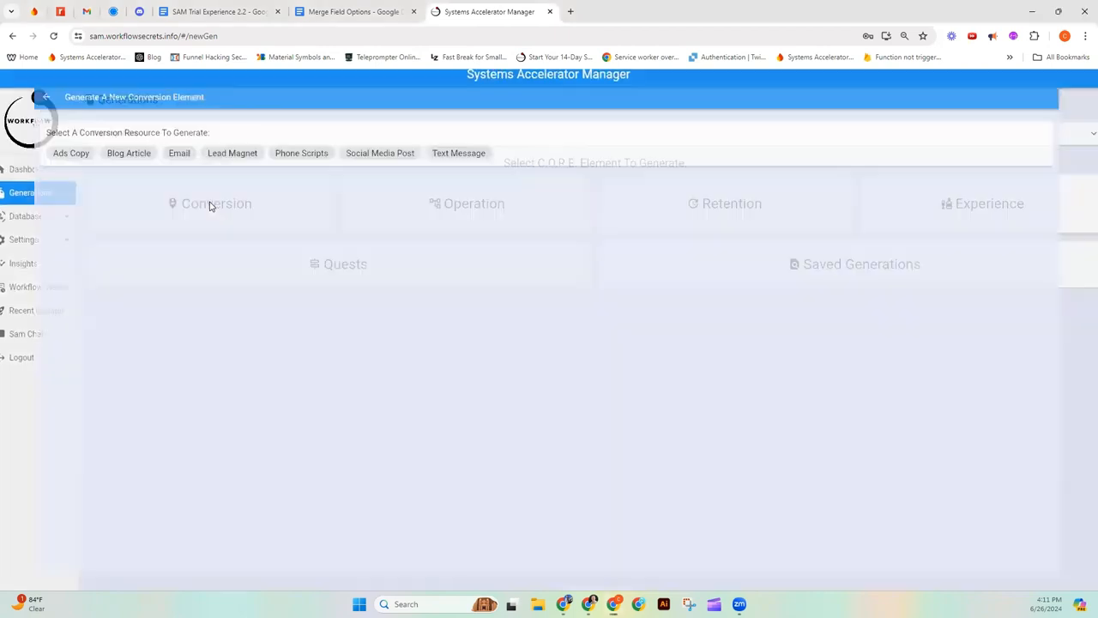
click(210, 146)
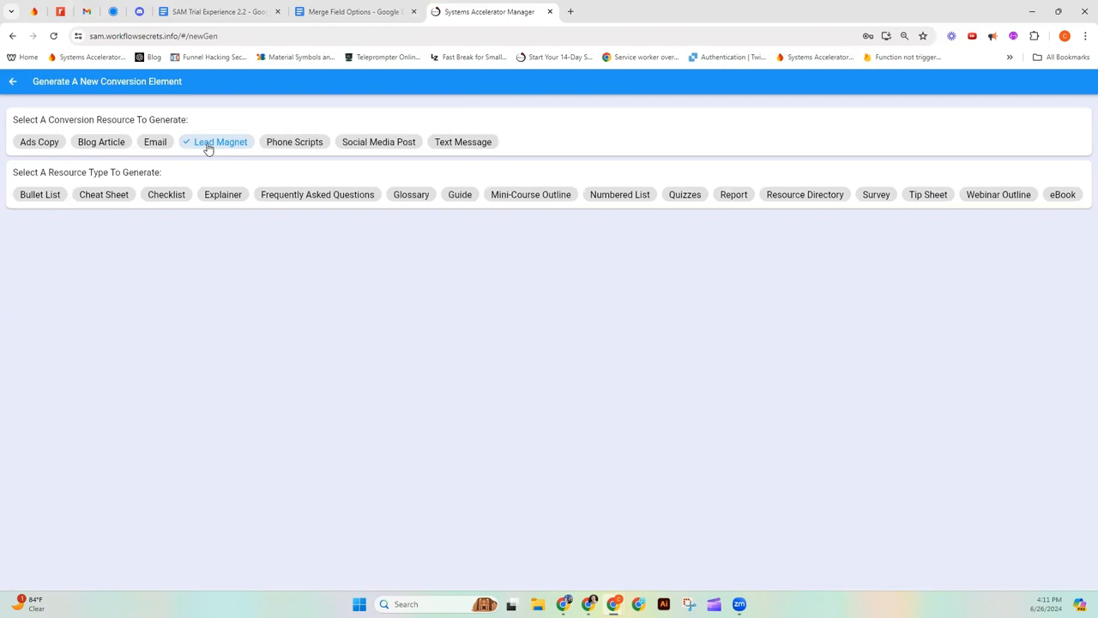
click(467, 196)
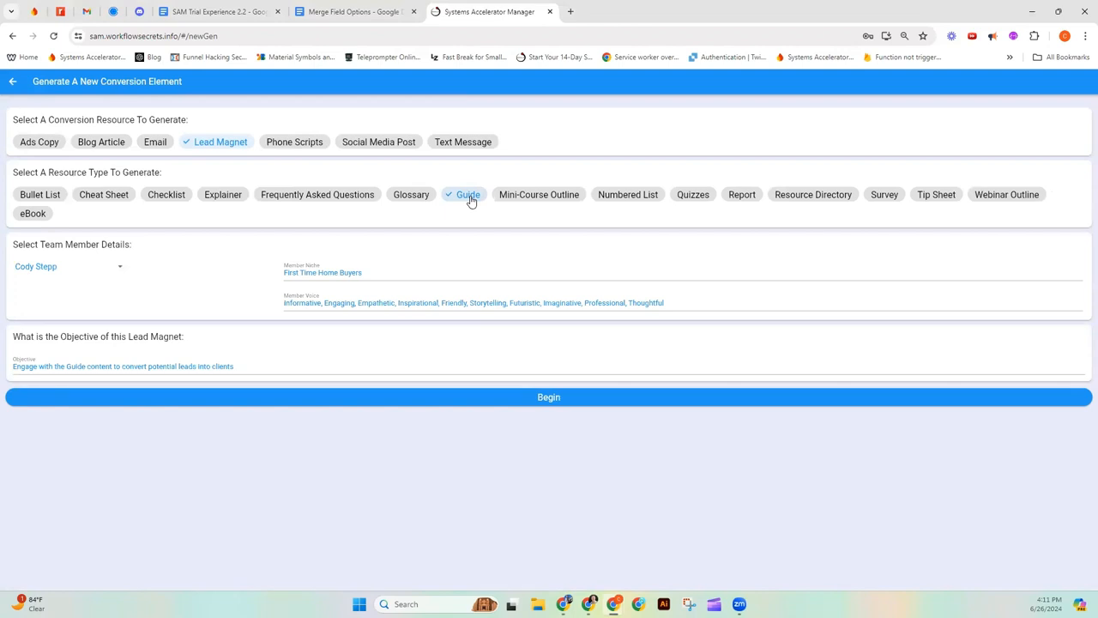
Step: Keep the preselected team member and choose First Time Home Buyers as the member niche
click(111, 267)
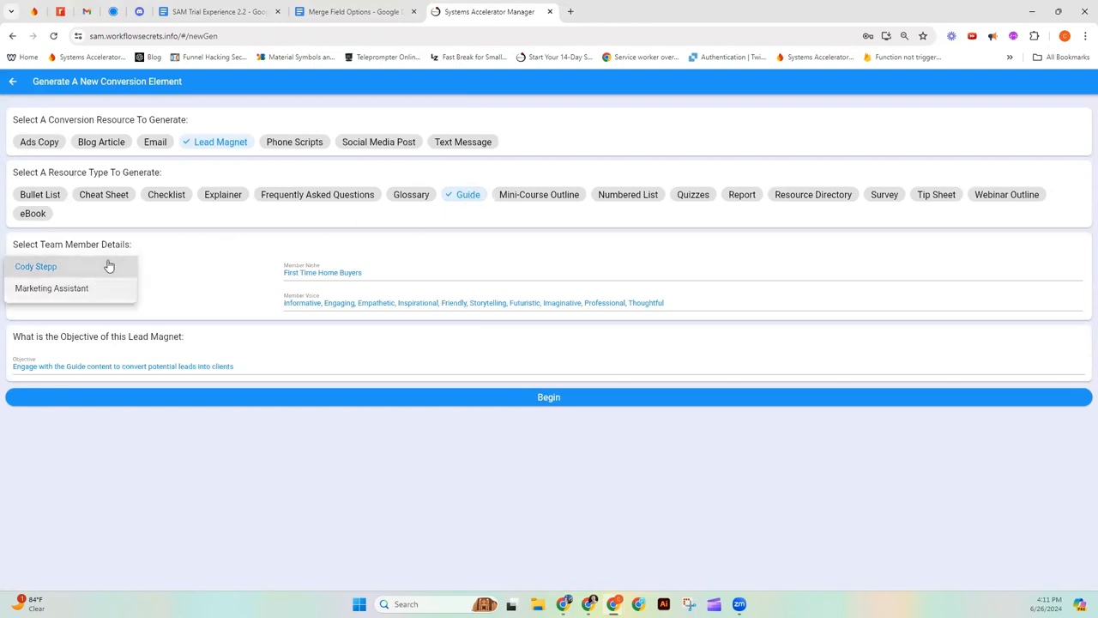
click(203, 273)
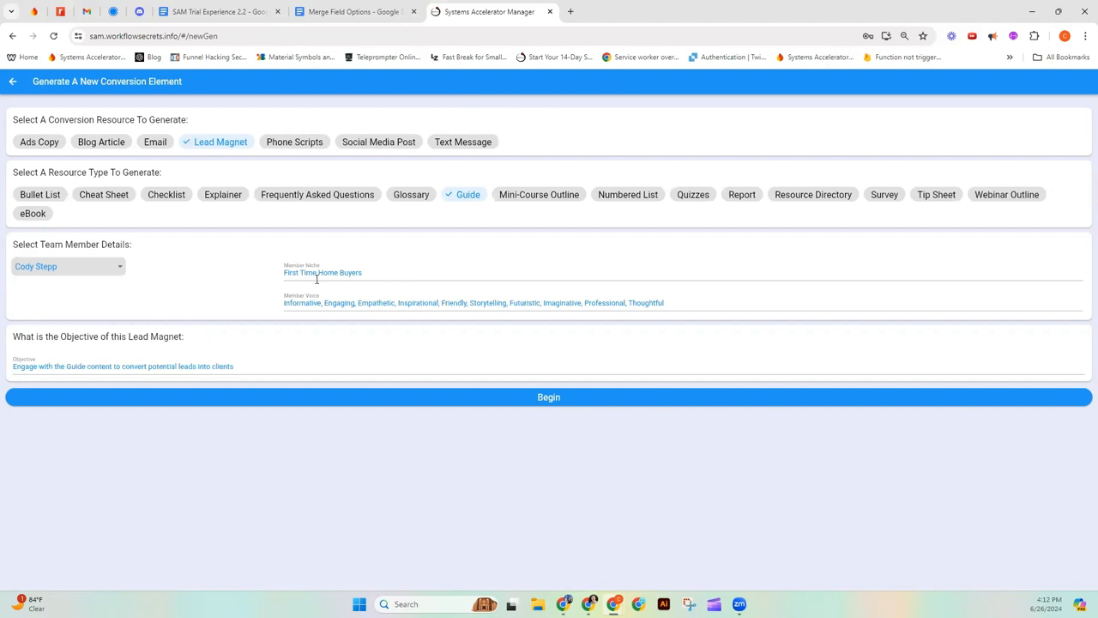
click(361, 272)
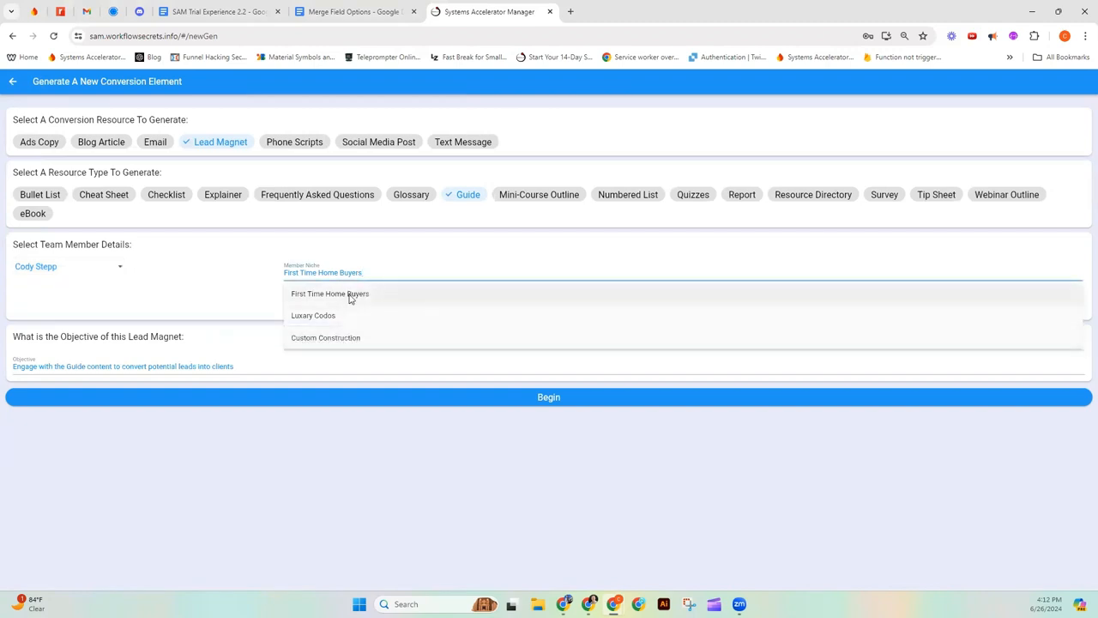
click(350, 296)
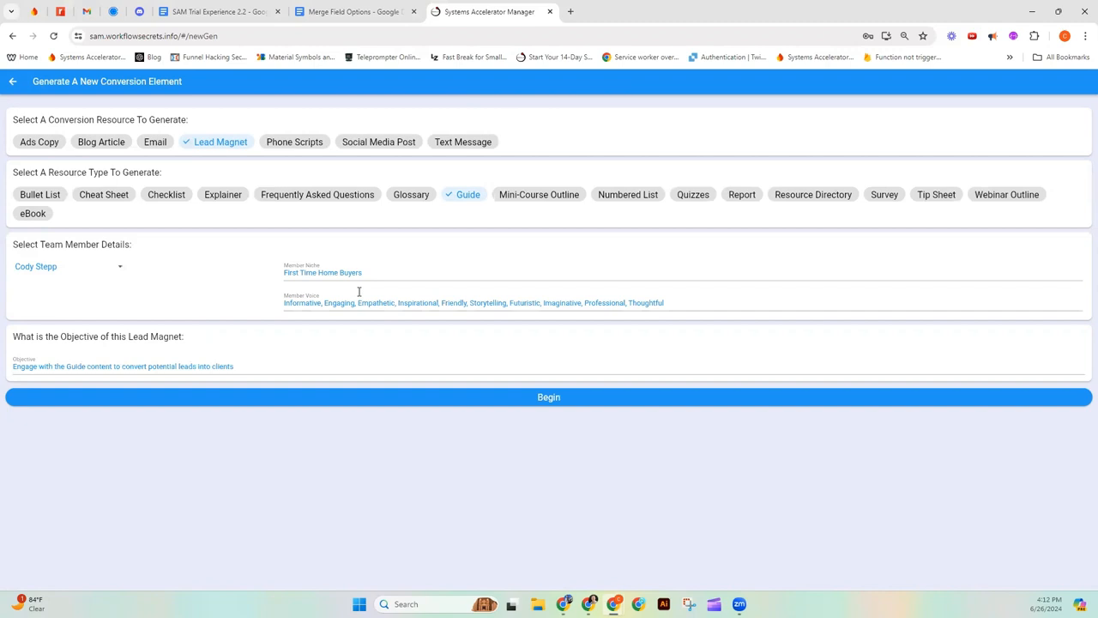
Step: Remove "Thoughtful" and its preceding comma from the end of the member voice list
click(676, 301)
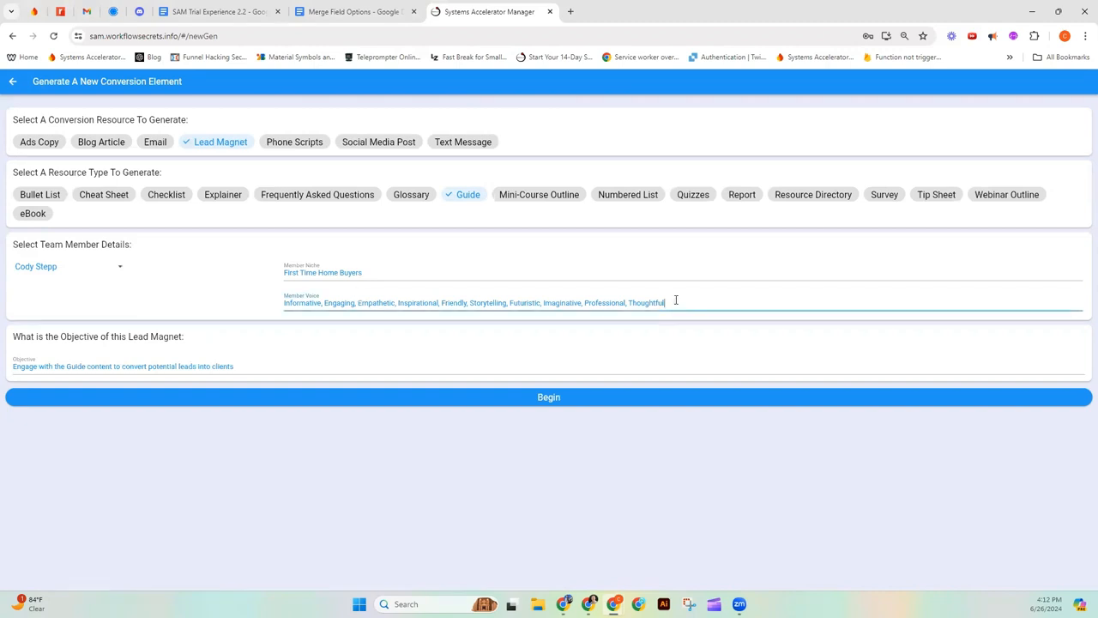
key(BackSpace)
key(BackSpace)
key(BackSpace)
key(BackSpace)
key(BackSpace)
key(BackSpace)
key(BackSpace)
key(BackSpace)
key(BackSpace)
key(BackSpace)
key(BackSpace)
key(BackSpace)
Step: Append "by sharing a bit about the home buying process." to the lead magnet's objective and begin the generation
click(248, 366)
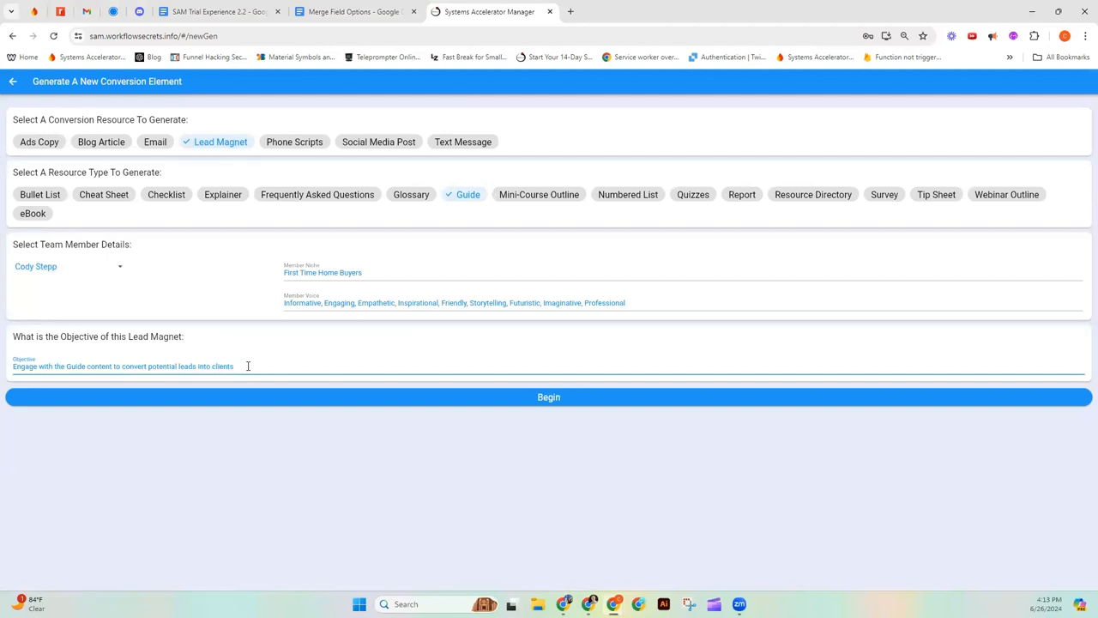
text(by sharing a bit about the home buying process.)
click(551, 395)
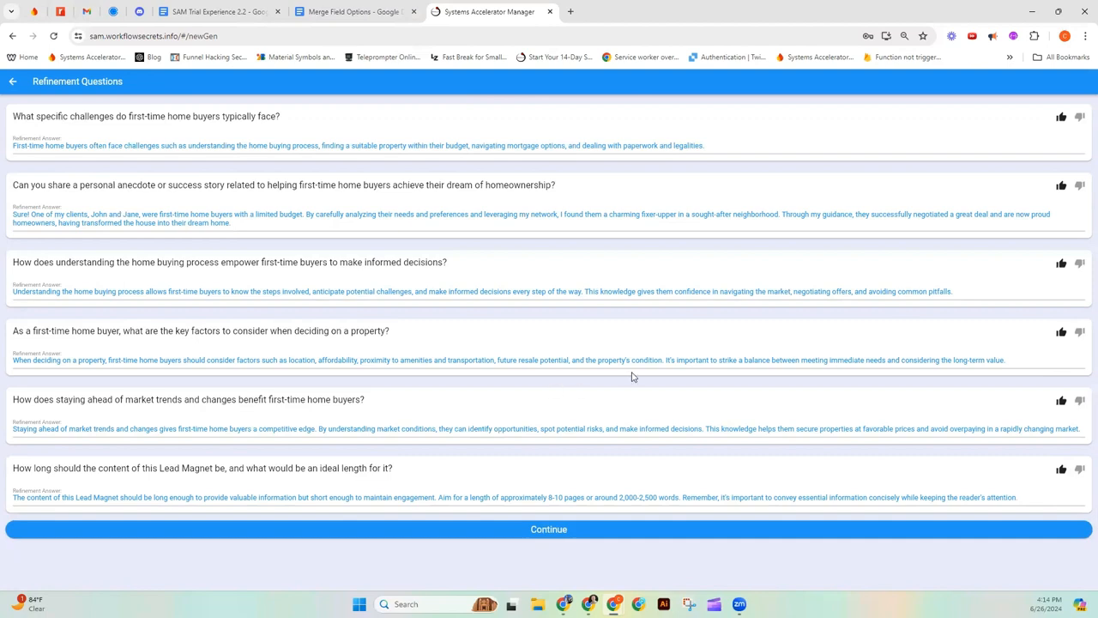
Step: Exclude and re-include the refinement question on first-time home buyers' challenges, and continue to generate the guide
click(1080, 118)
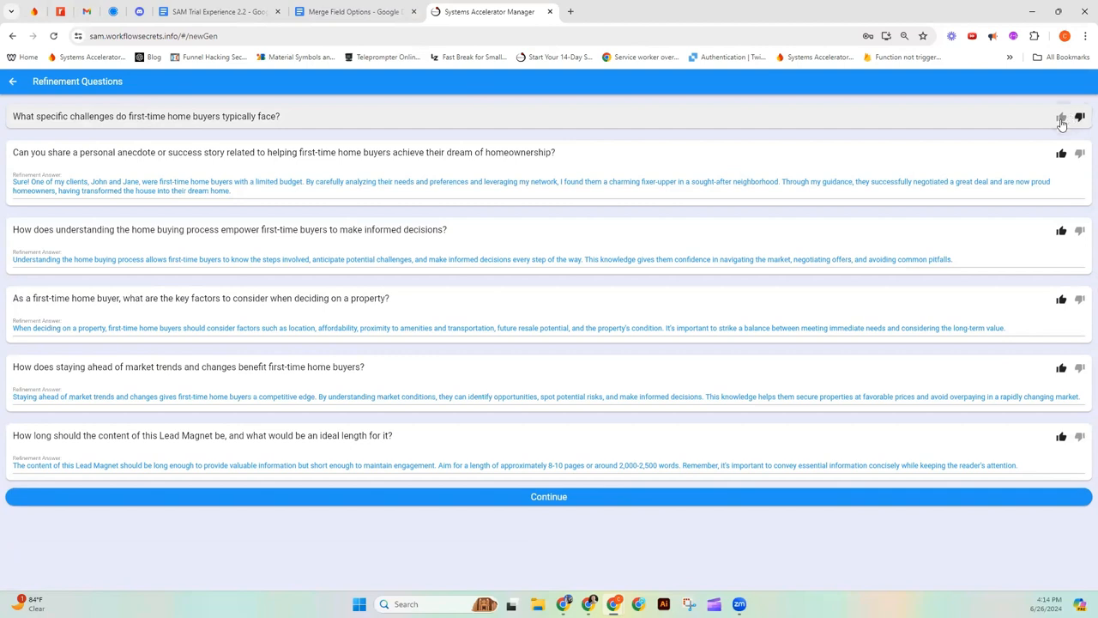
click(1061, 120)
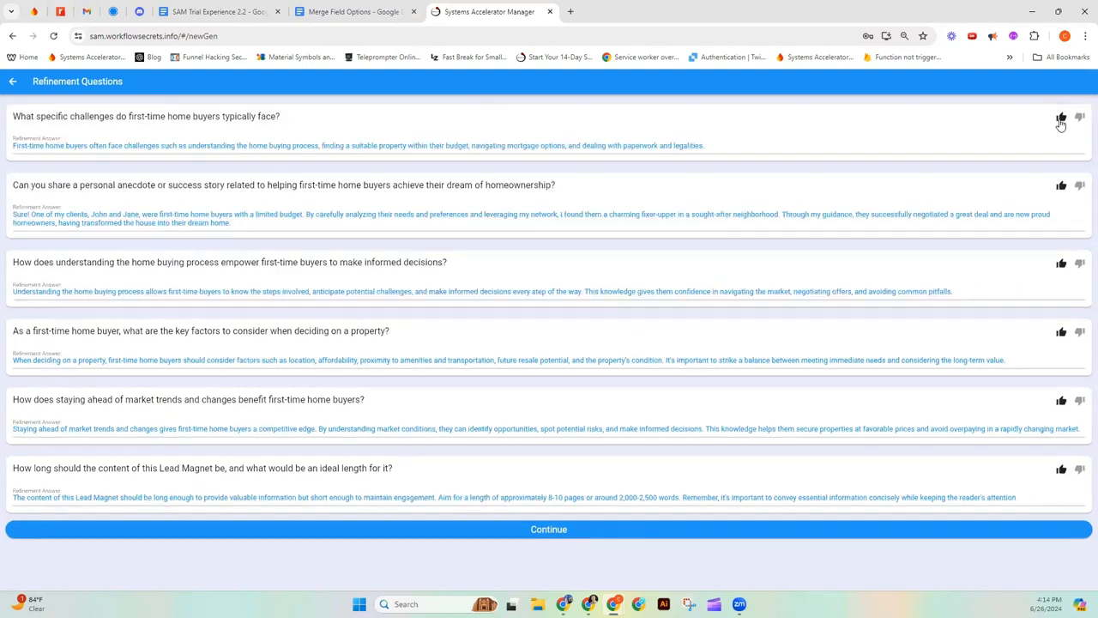
click(537, 533)
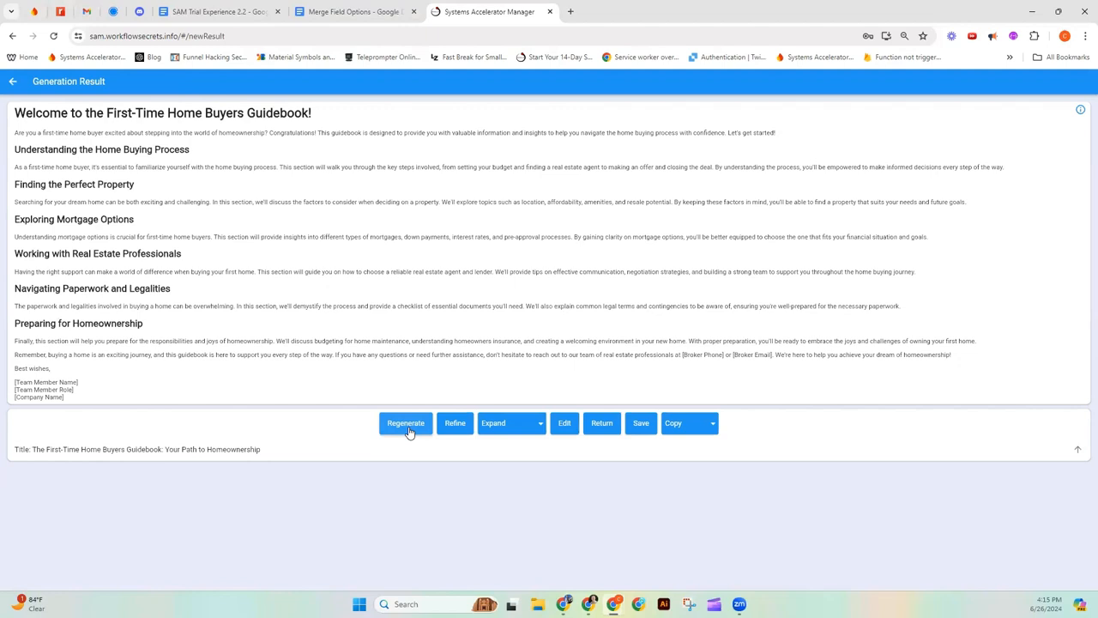
click(456, 424)
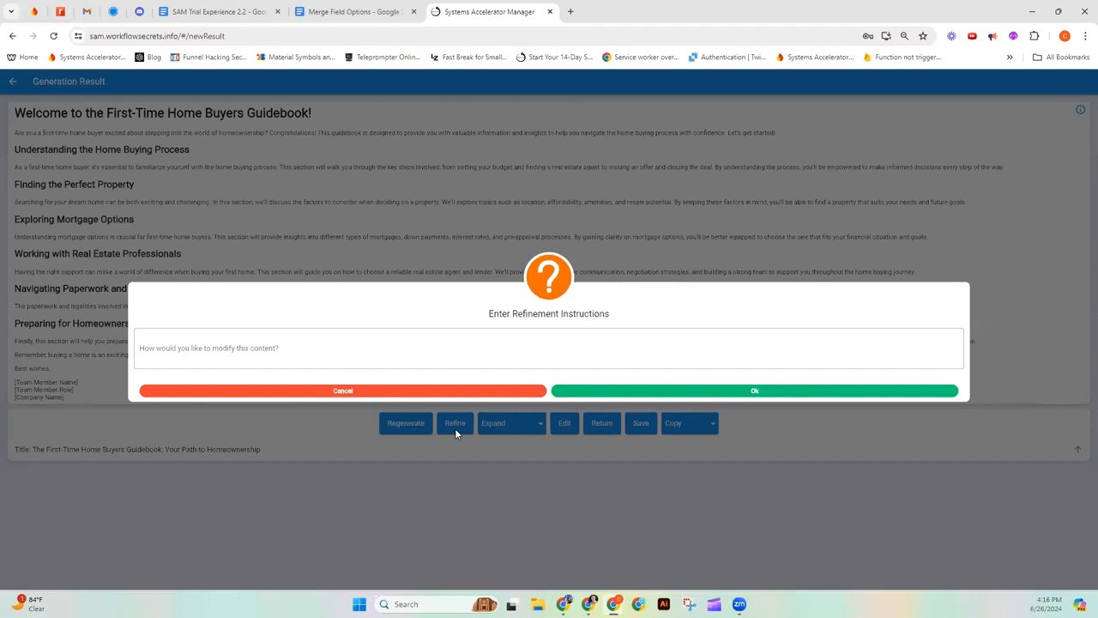
click(376, 391)
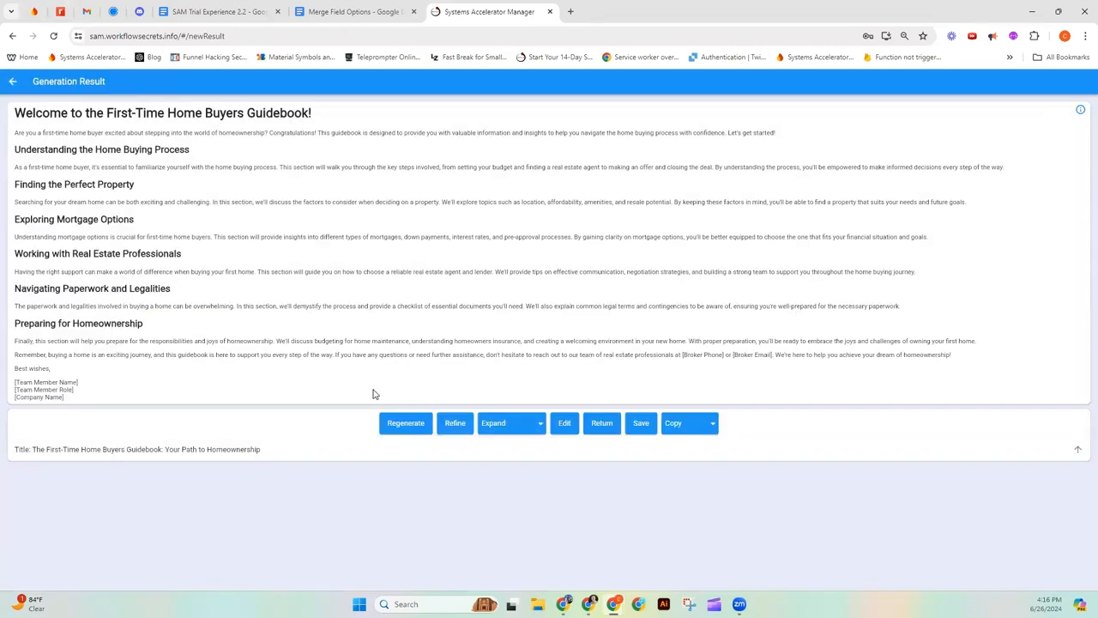
click(542, 429)
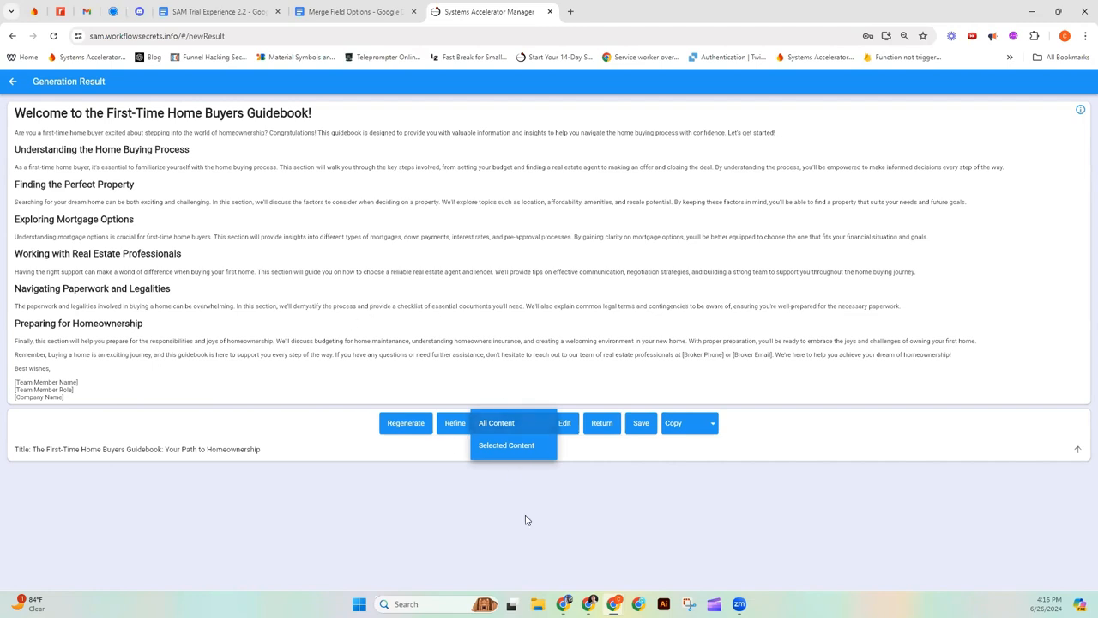
click(575, 455)
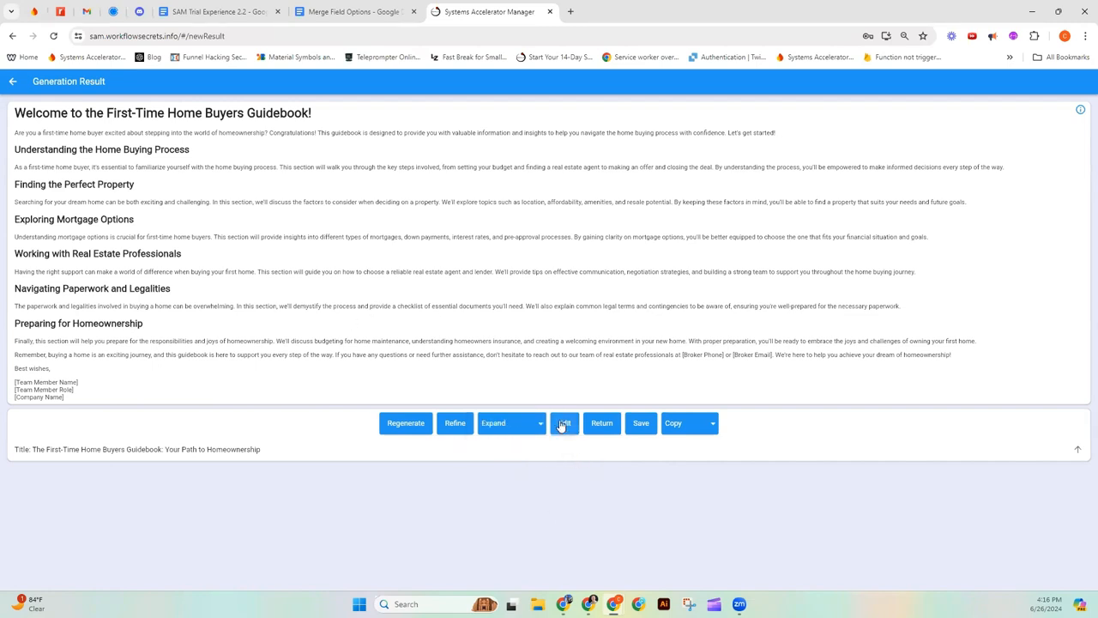
click(566, 423)
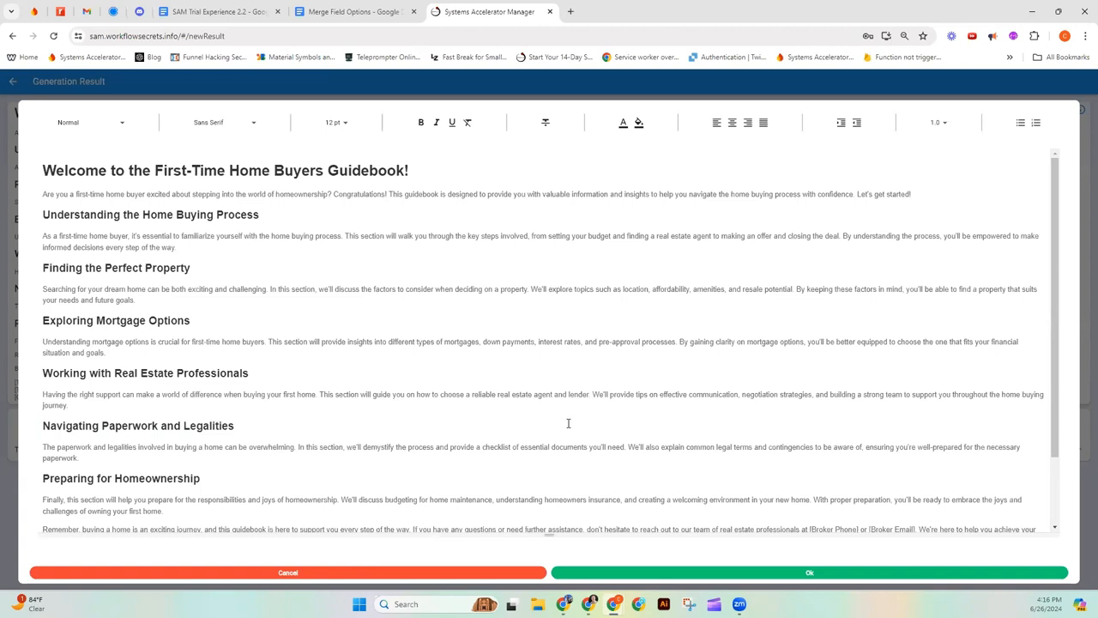
click(313, 195)
click(288, 573)
Step: Save the generated guidebook and copy its content as Text Body
click(649, 435)
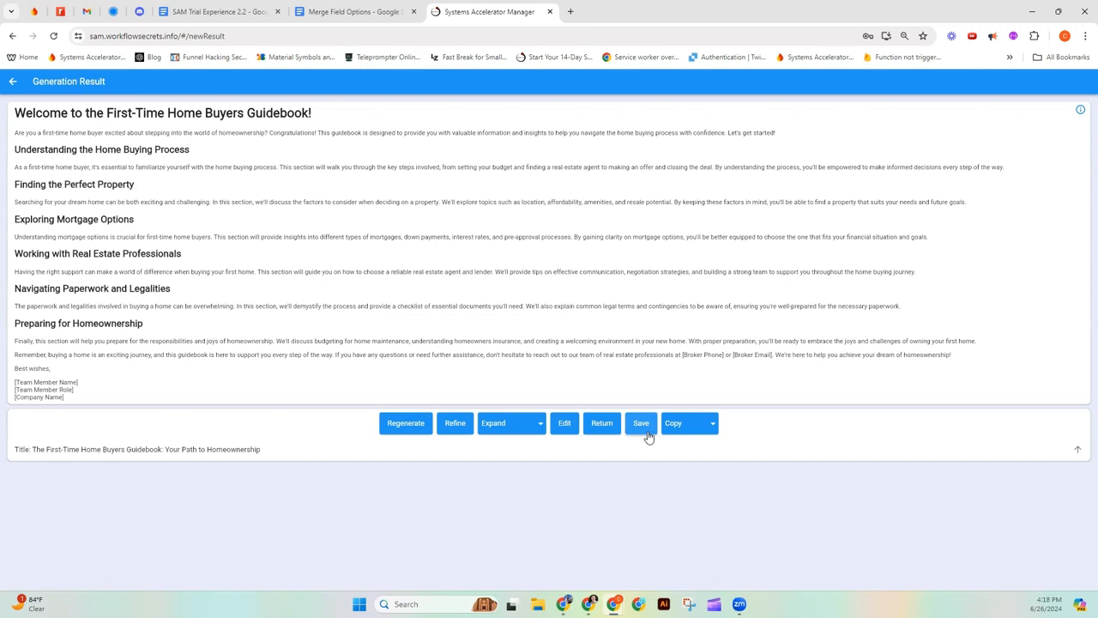
click(709, 428)
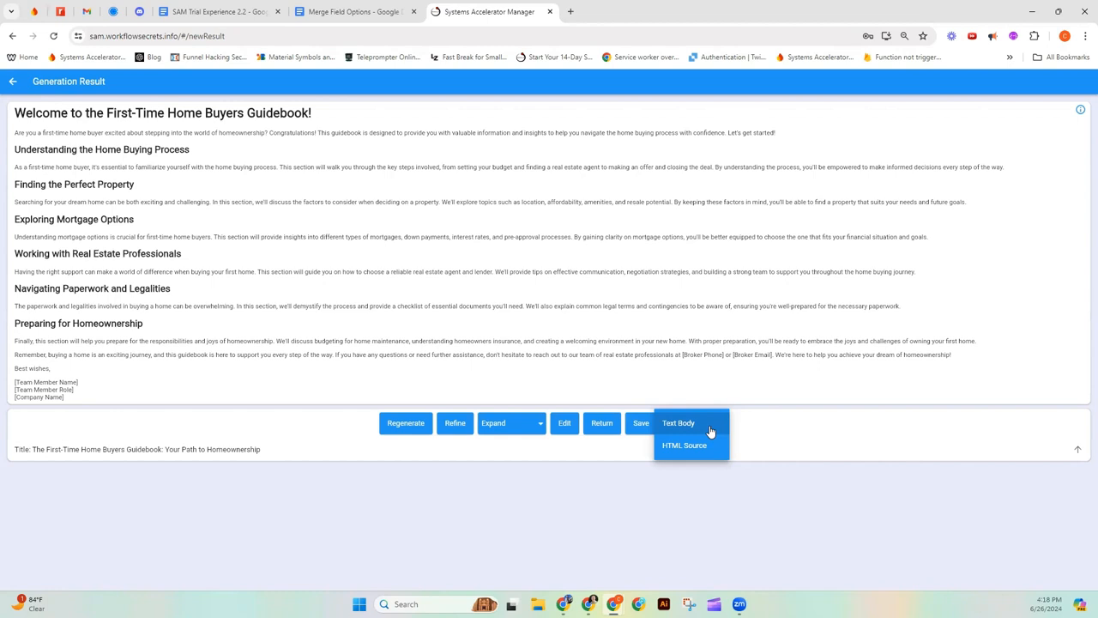
click(710, 425)
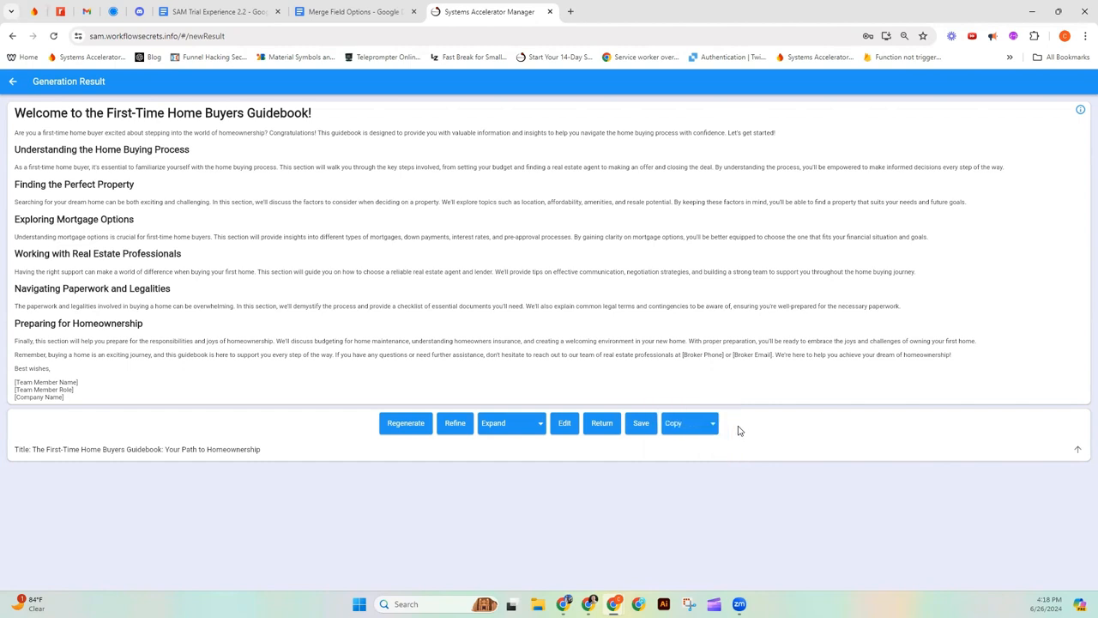
Step: Load "The First-Time Home Buyers Guidebook: Your Path to Homeownership" from Saved Generations to view it, and return to the saved list
click(604, 423)
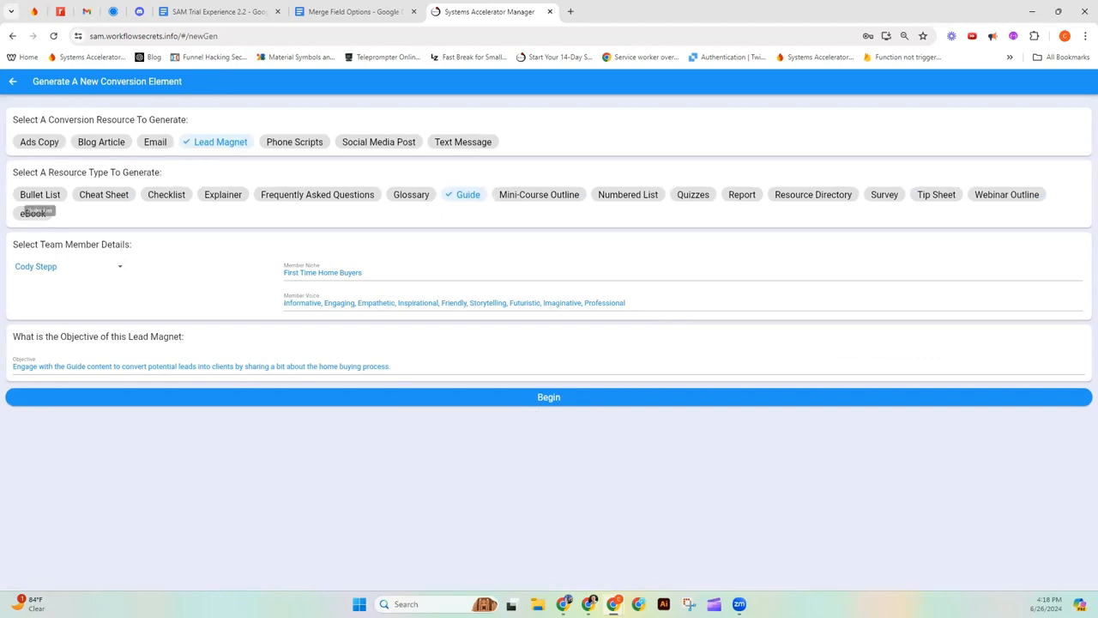
click(14, 83)
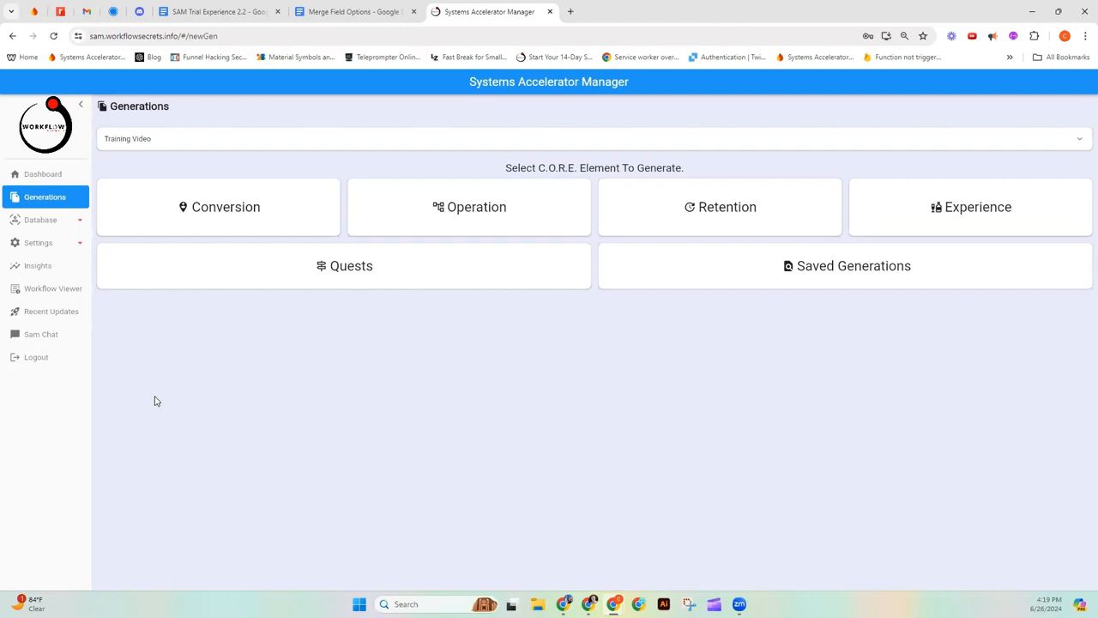
click(885, 267)
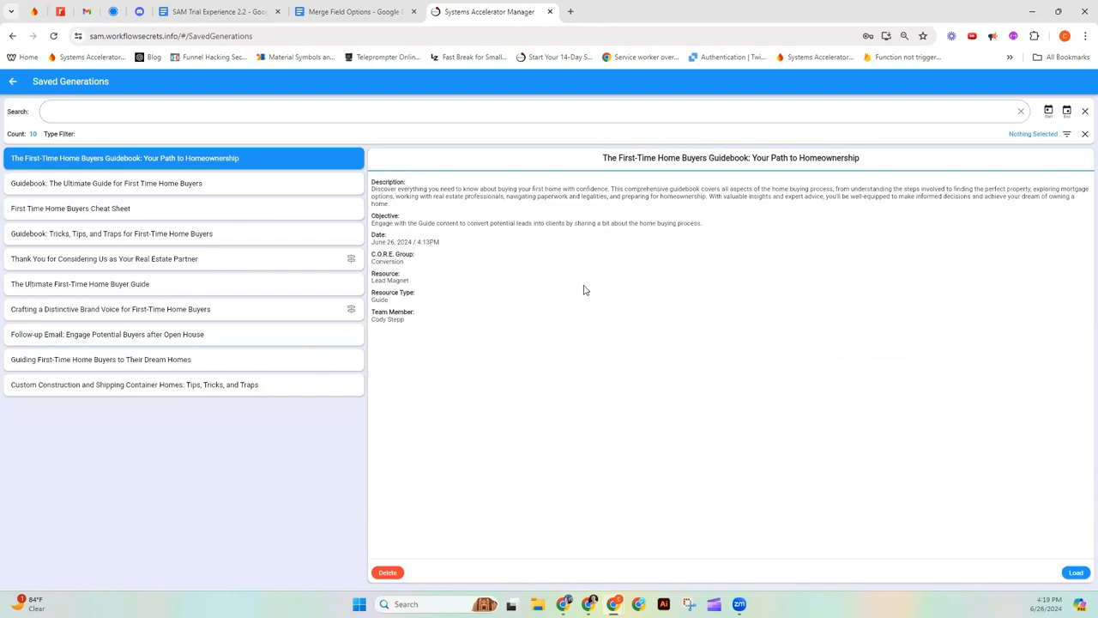
click(1077, 573)
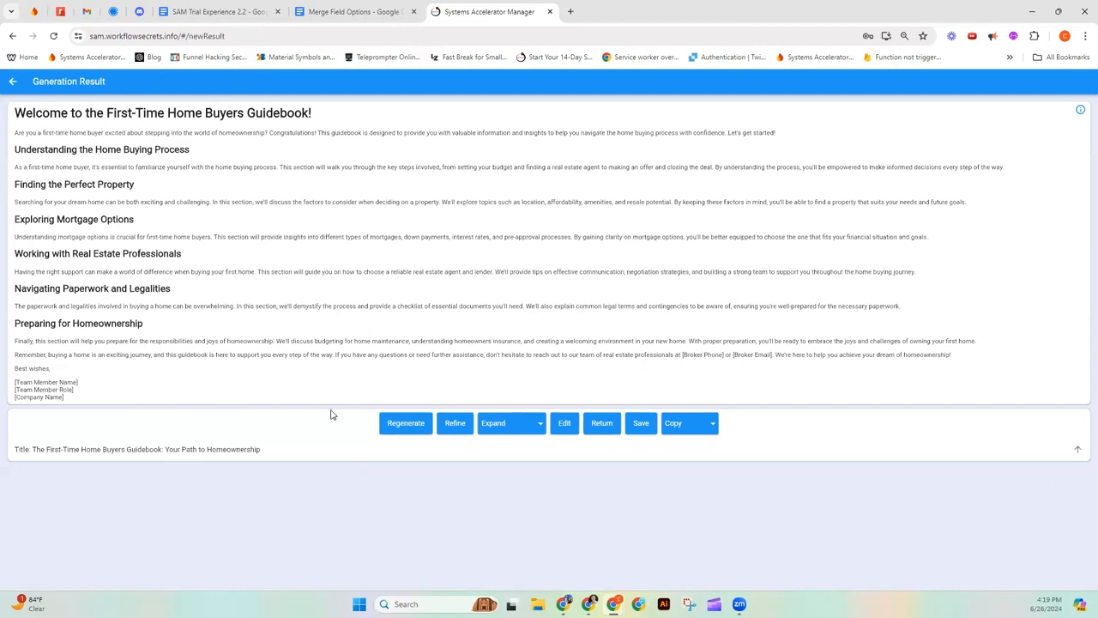
click(602, 423)
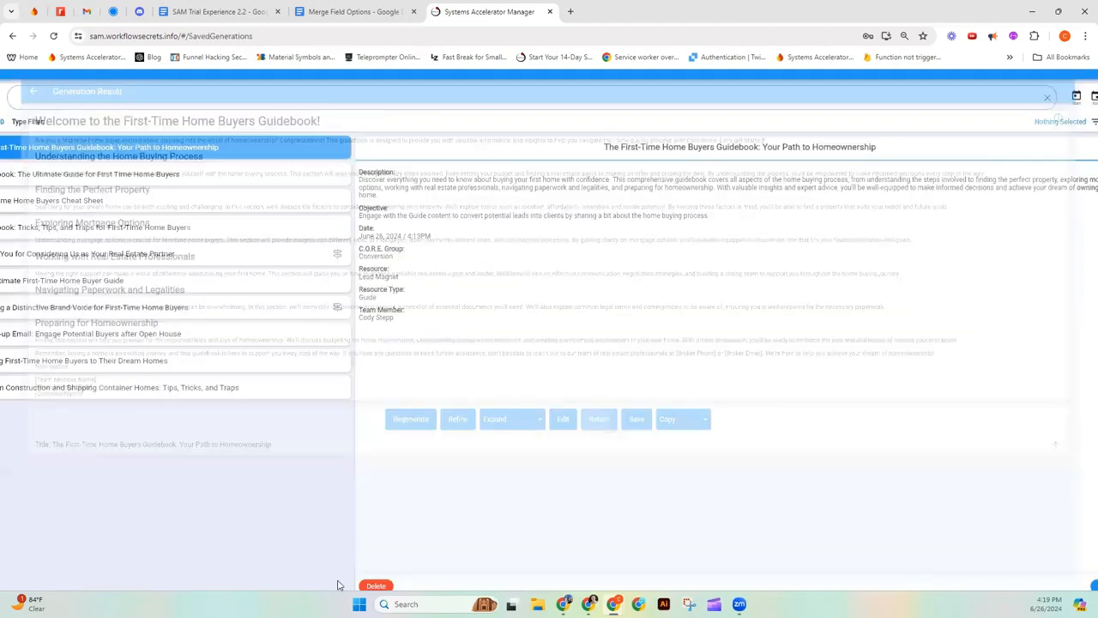